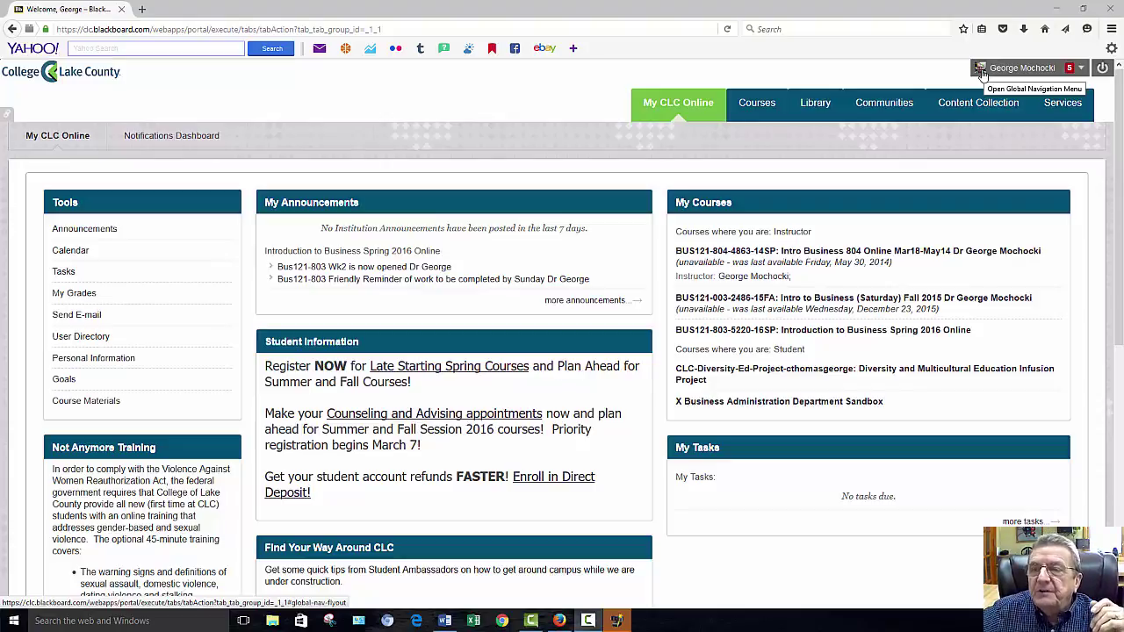
Step: Go to View Profile from the user-name menu, retrying once; it shows Not Logged In
left_click(981, 74)
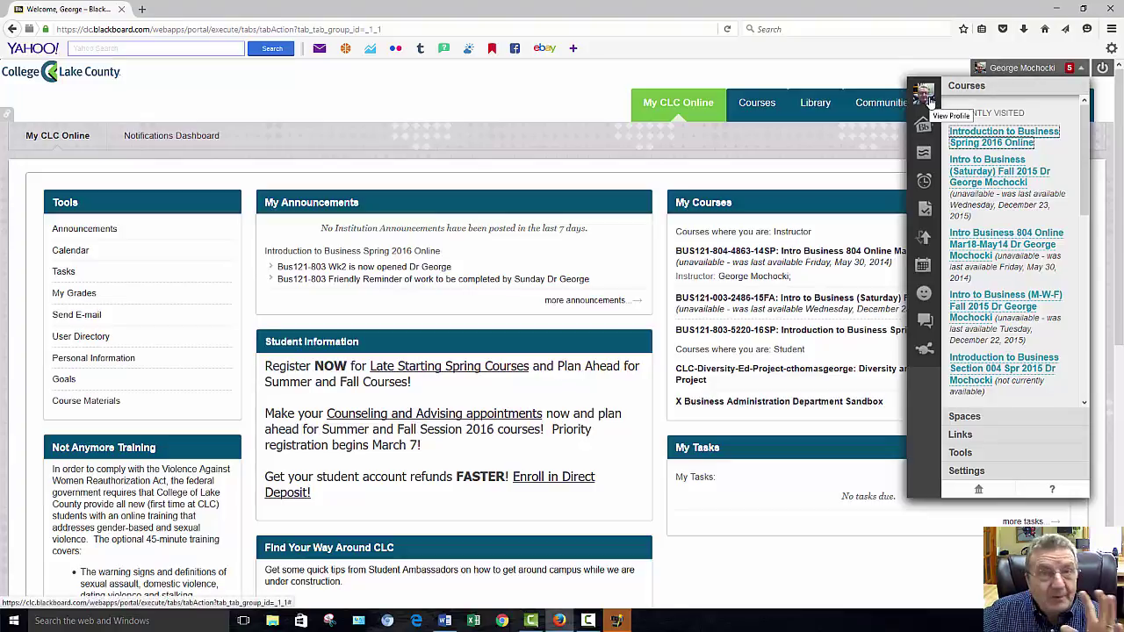
left_click(927, 98)
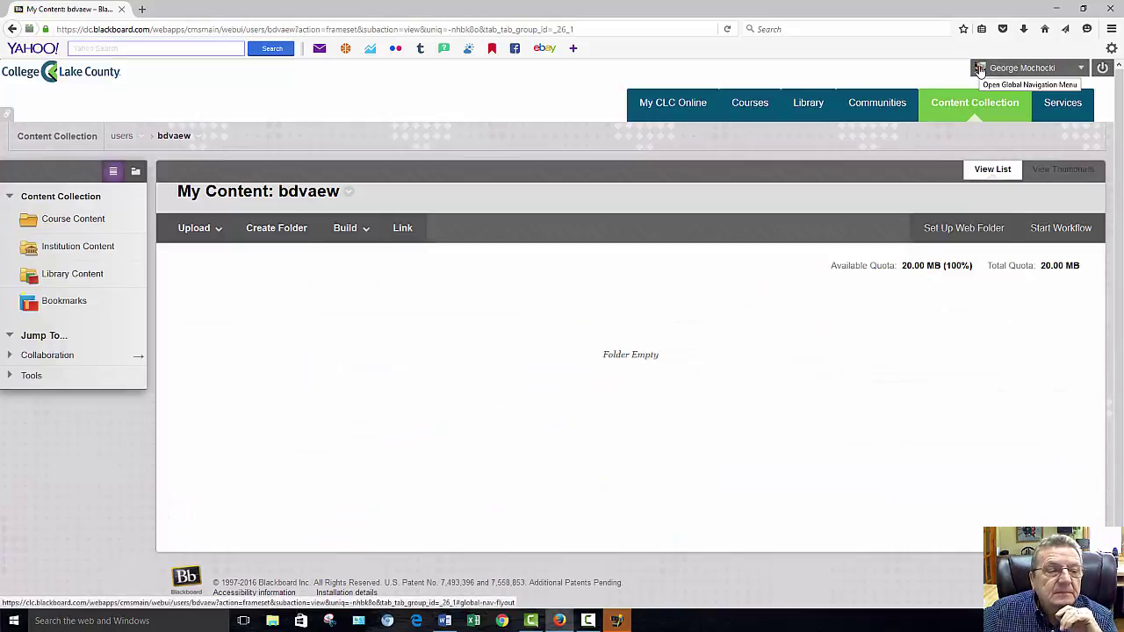
left_click(979, 71)
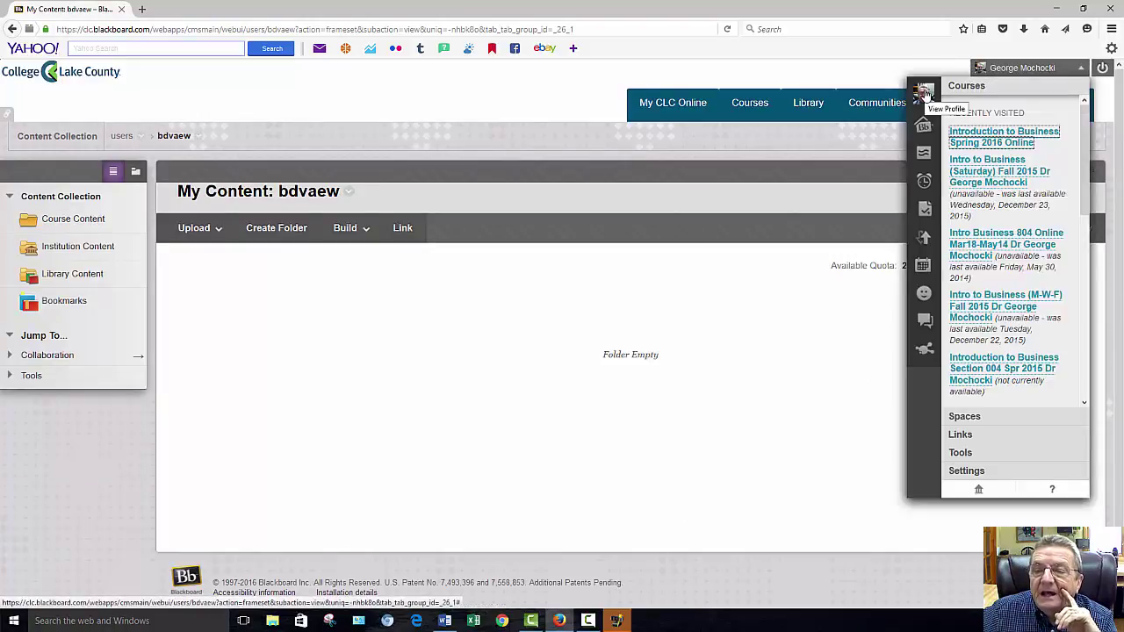
left_click(924, 93)
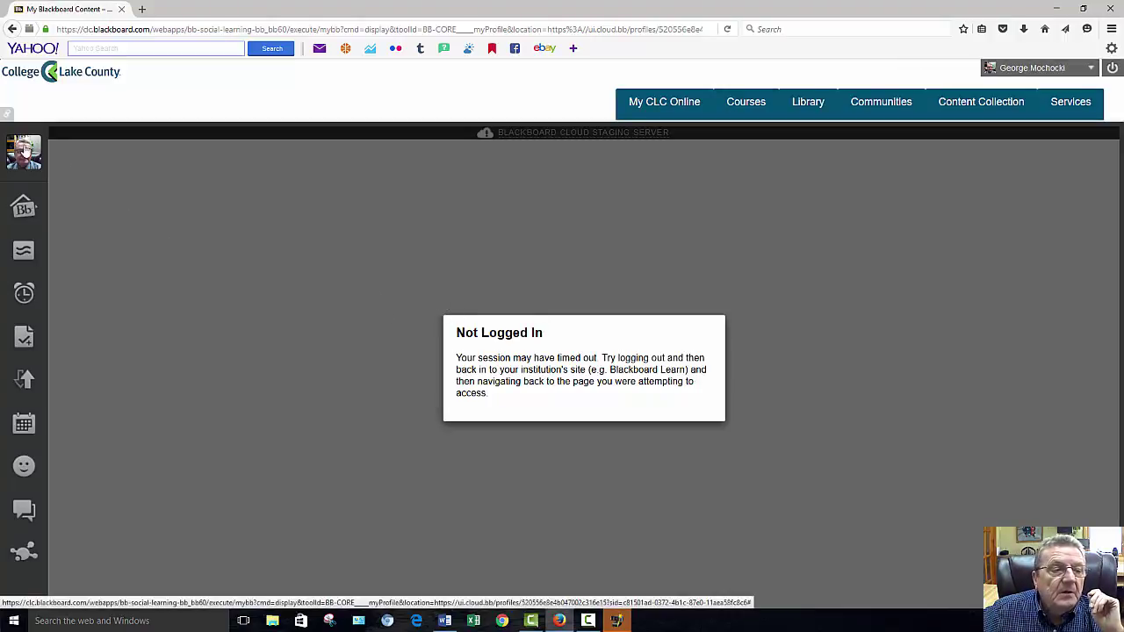
Step: Reload and reopen the profile until My Cover Page shows the photo and experience tiles
left_click(25, 151)
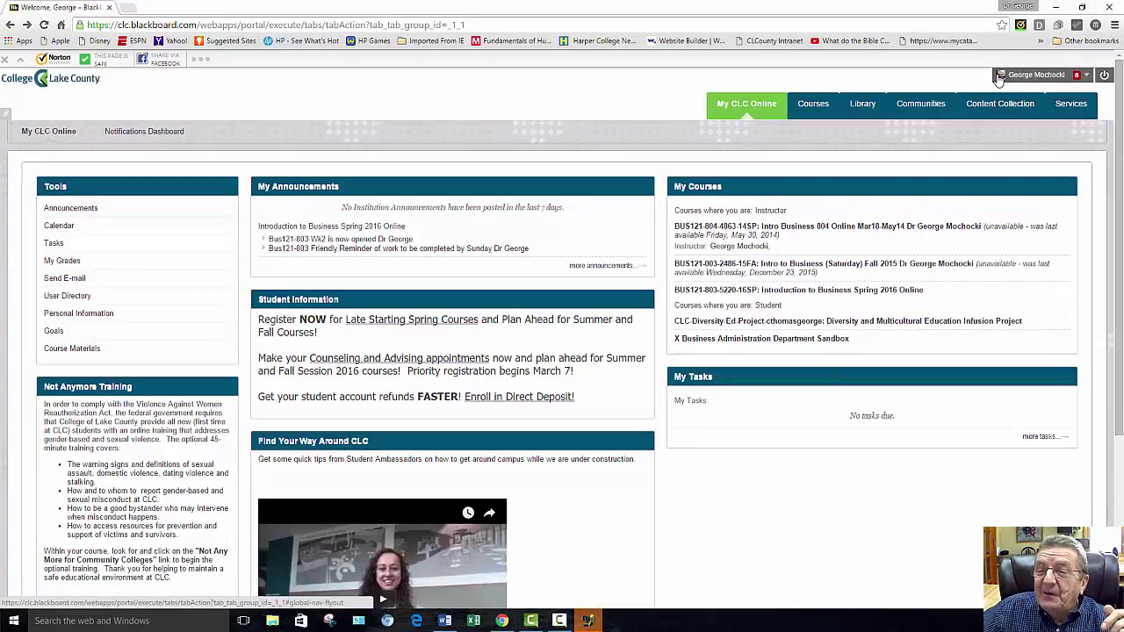
left_click(998, 77)
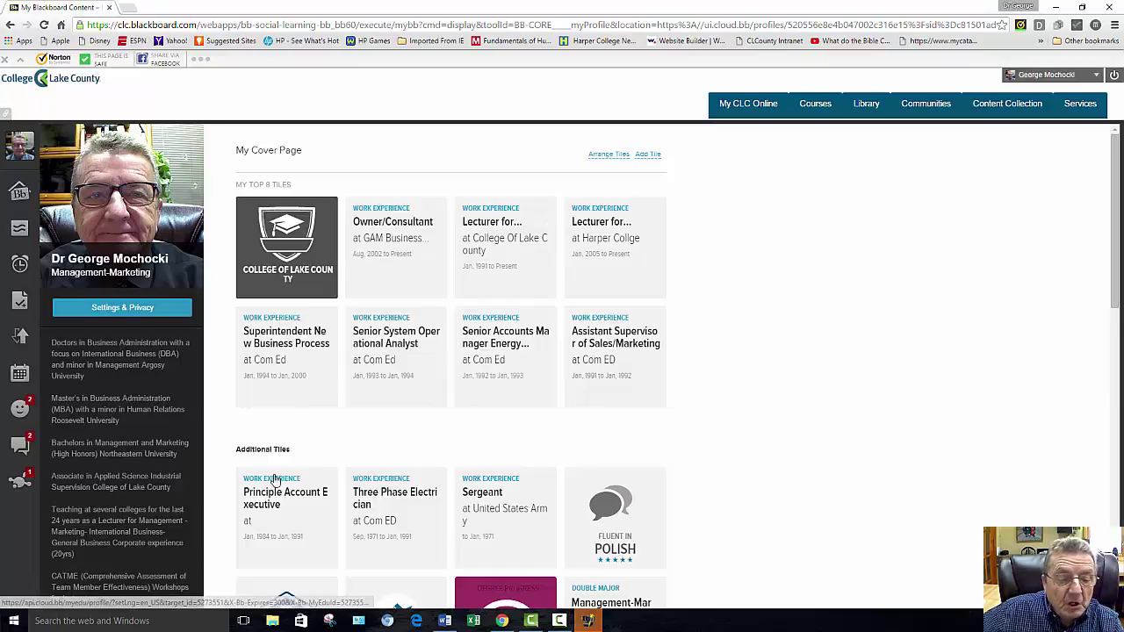
Step: Bring up the Change Picture dialog from Settings & Privacy
scroll(514, 505, "down", 1)
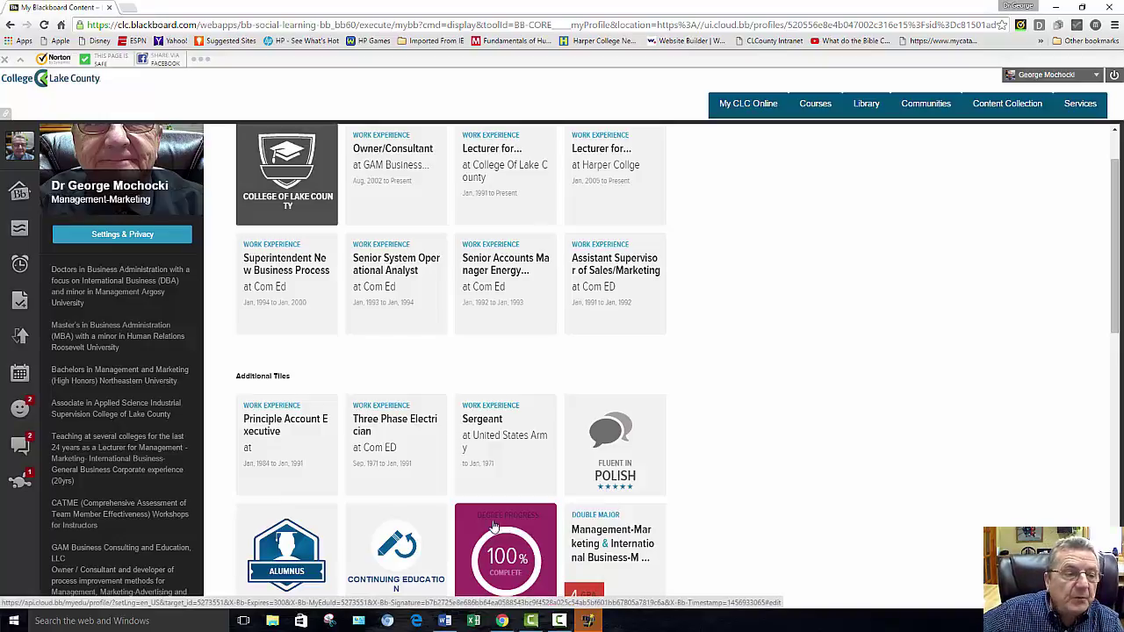
left_click(113, 238)
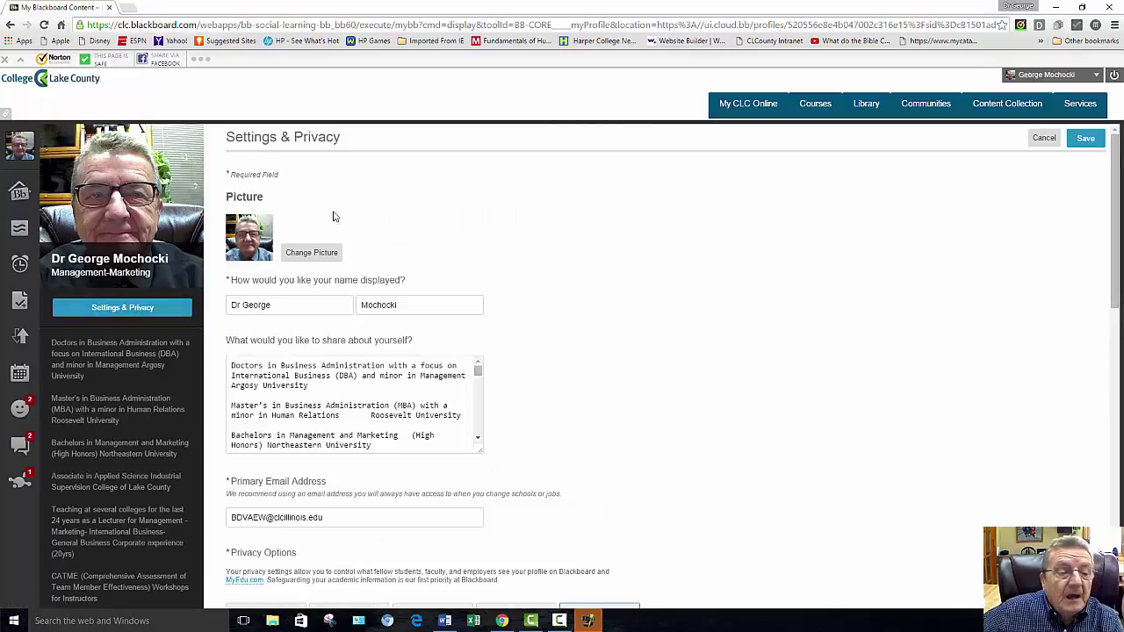
left_click(309, 253)
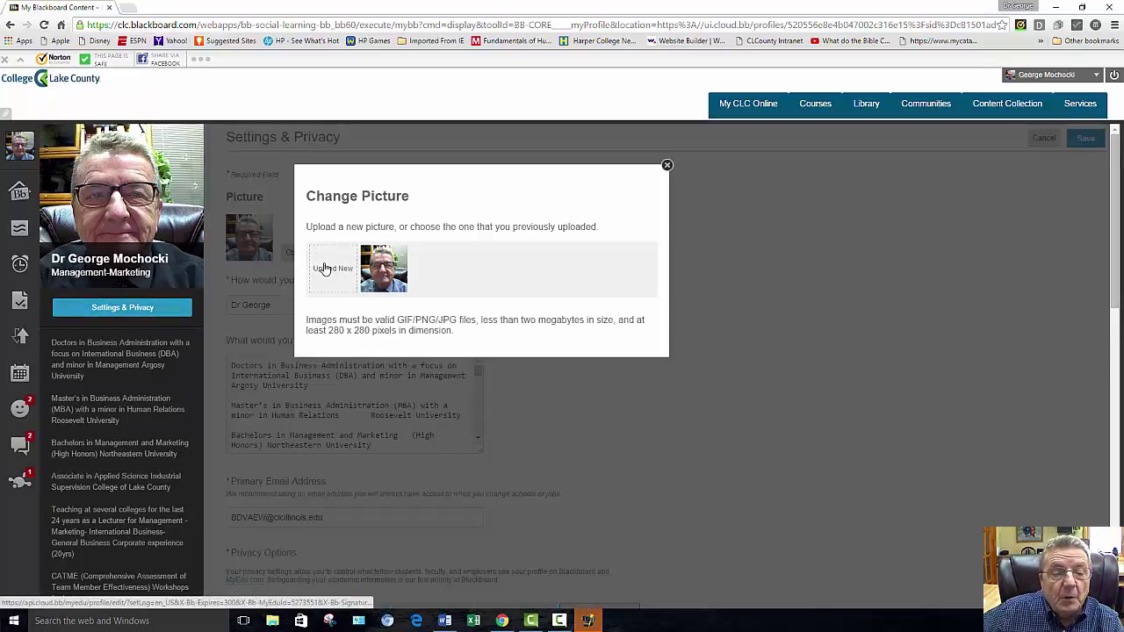
Step: Start a new picture upload and browse the Pictures and LifeCam Files folders
left_click(325, 266)
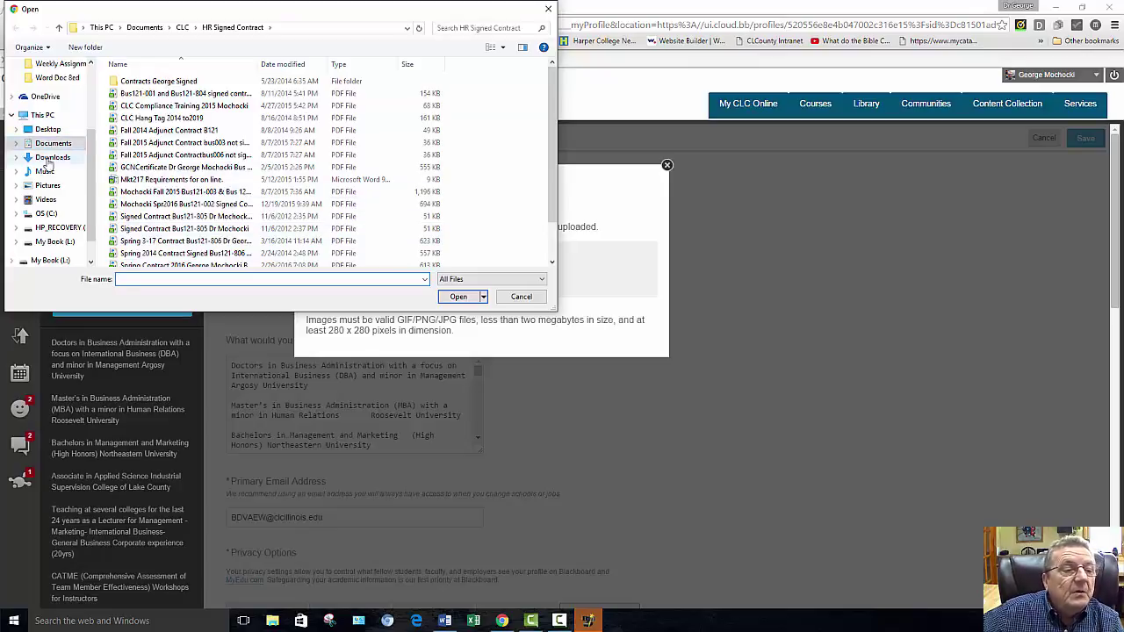
left_click(47, 187)
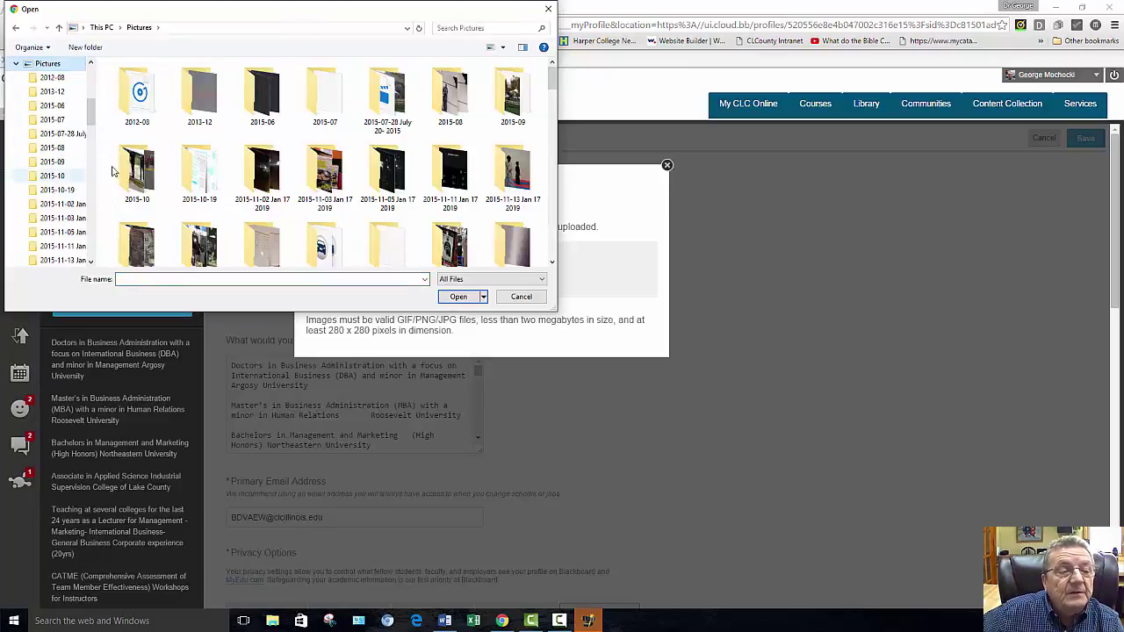
scroll(243, 161, "down", 3)
scroll(243, 161, "down", 5)
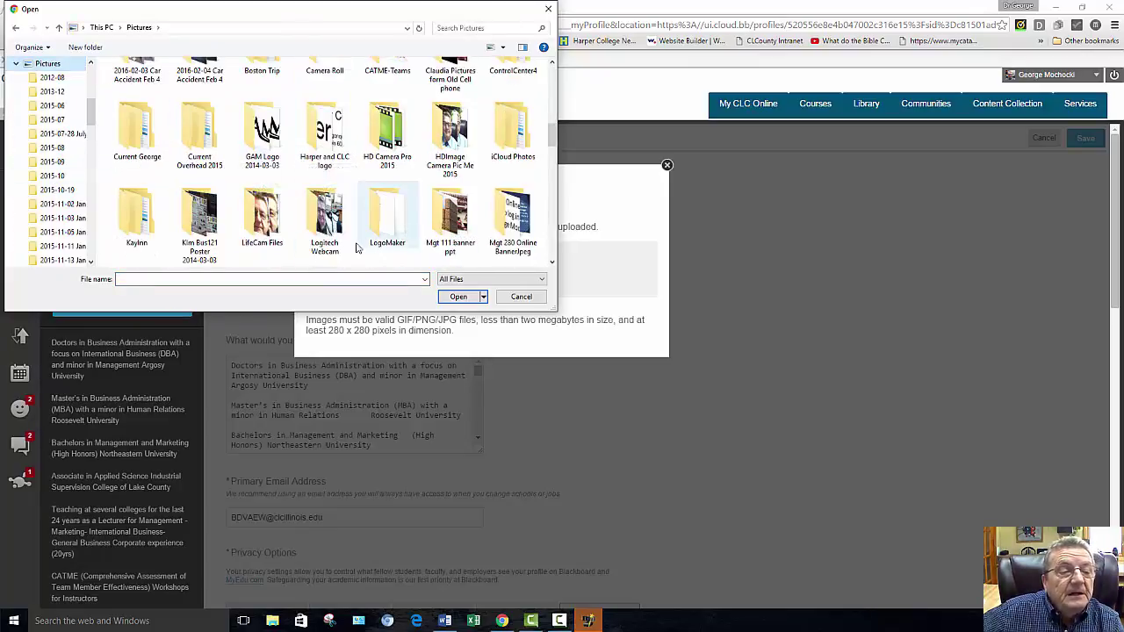
double_click(271, 230)
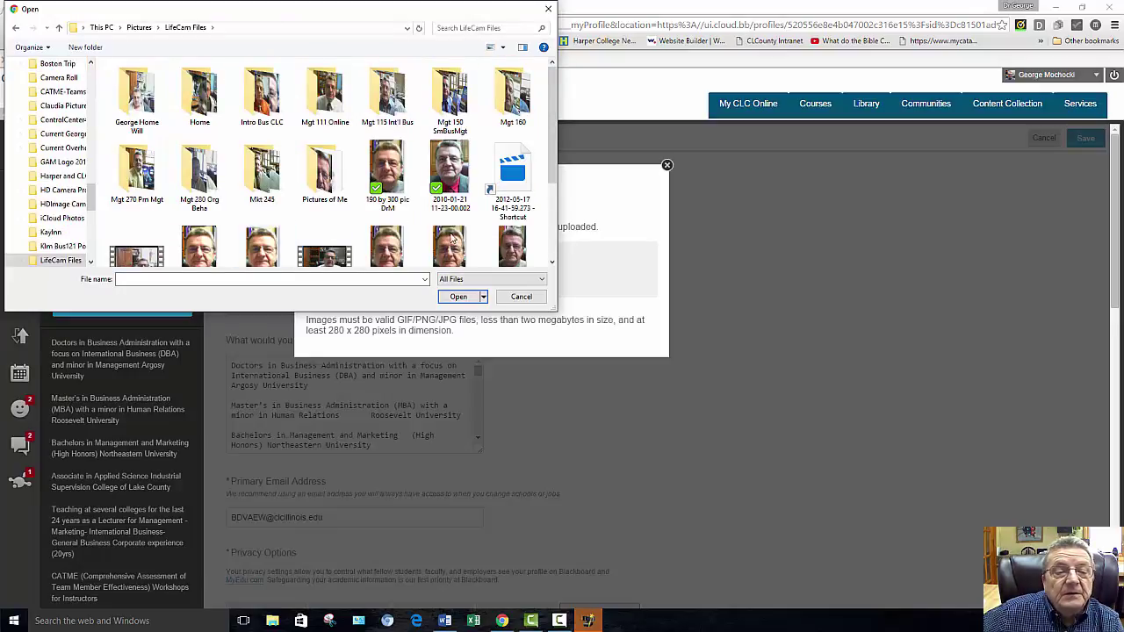
scroll(380, 226, "down", 3)
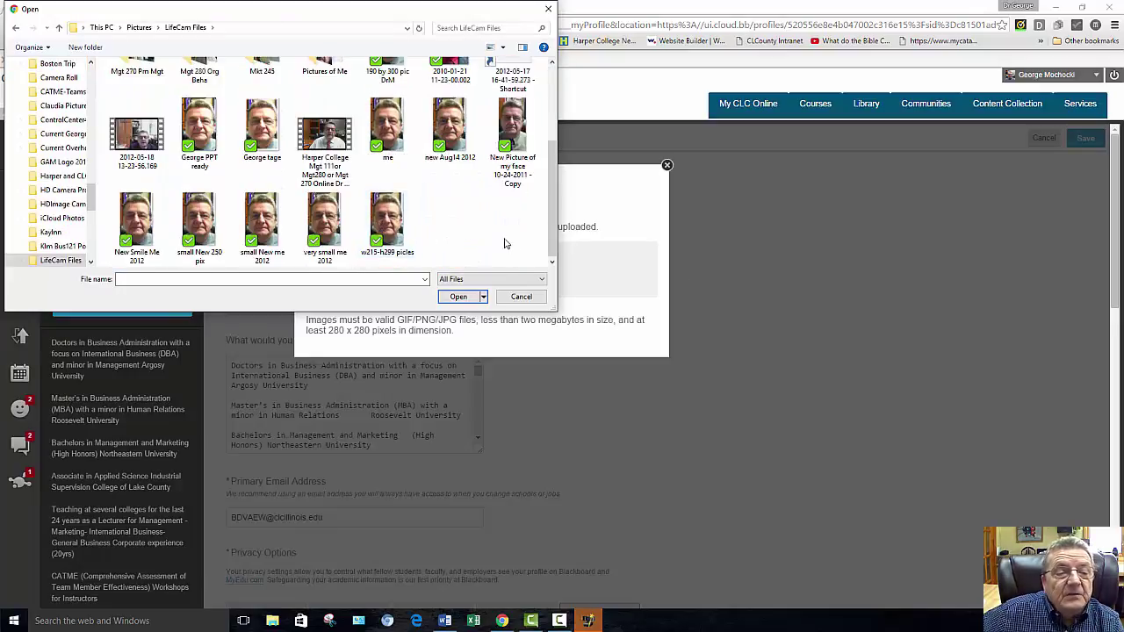
scroll(491, 242, "up", 3)
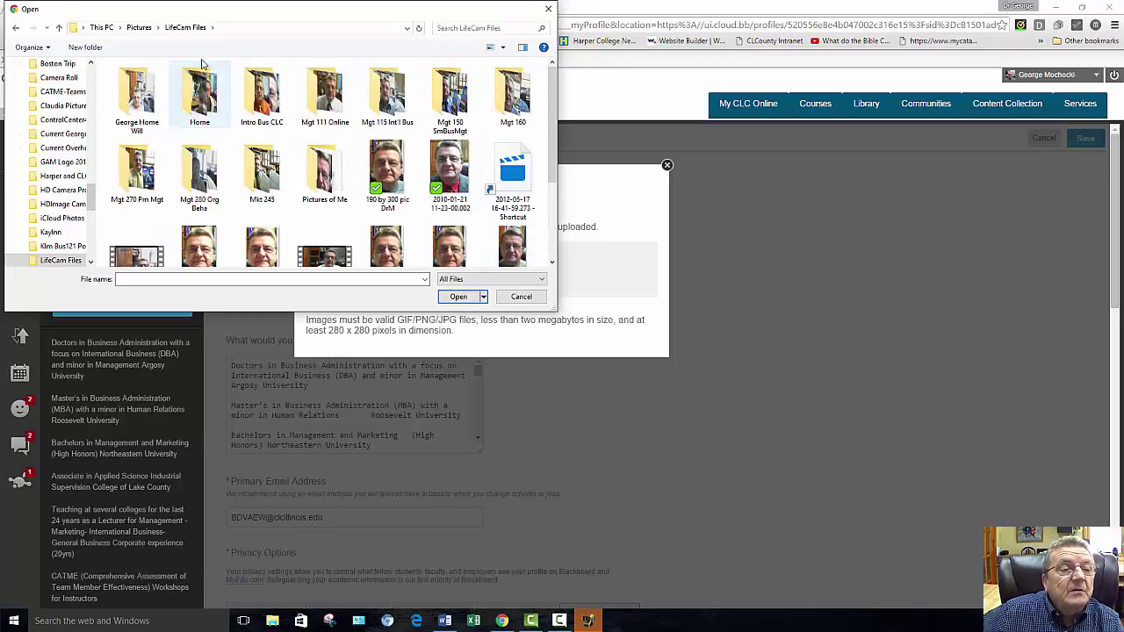
left_click(145, 28)
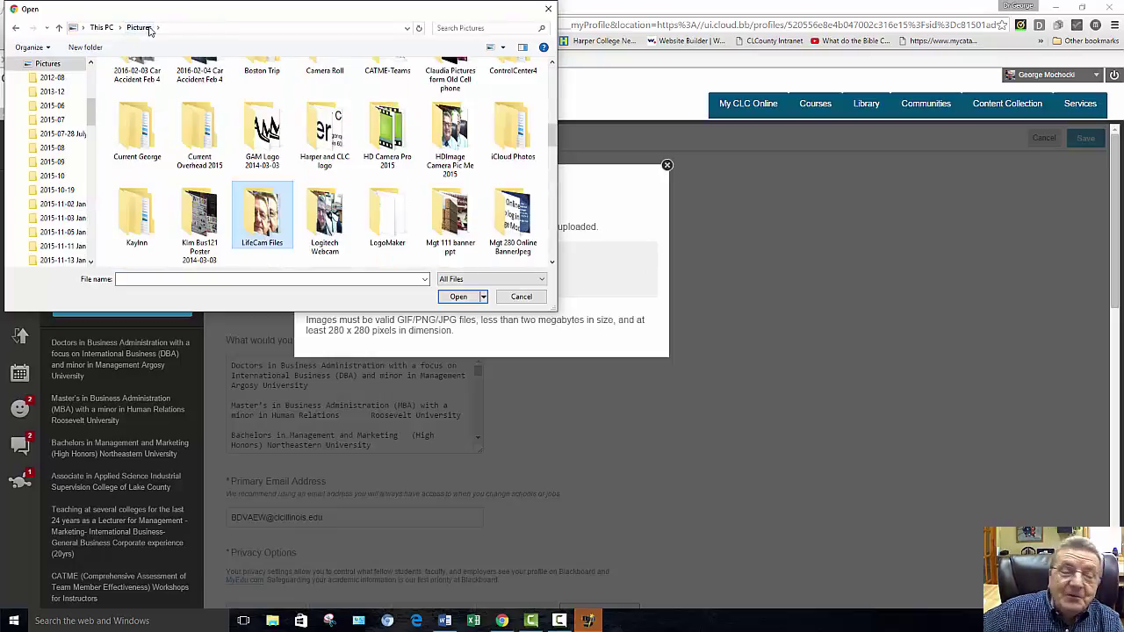
Step: Upload Still003 from Pictures, centre the square crop on the face, and save it
scroll(258, 173, "down", 2)
scroll(258, 172, "down", 3)
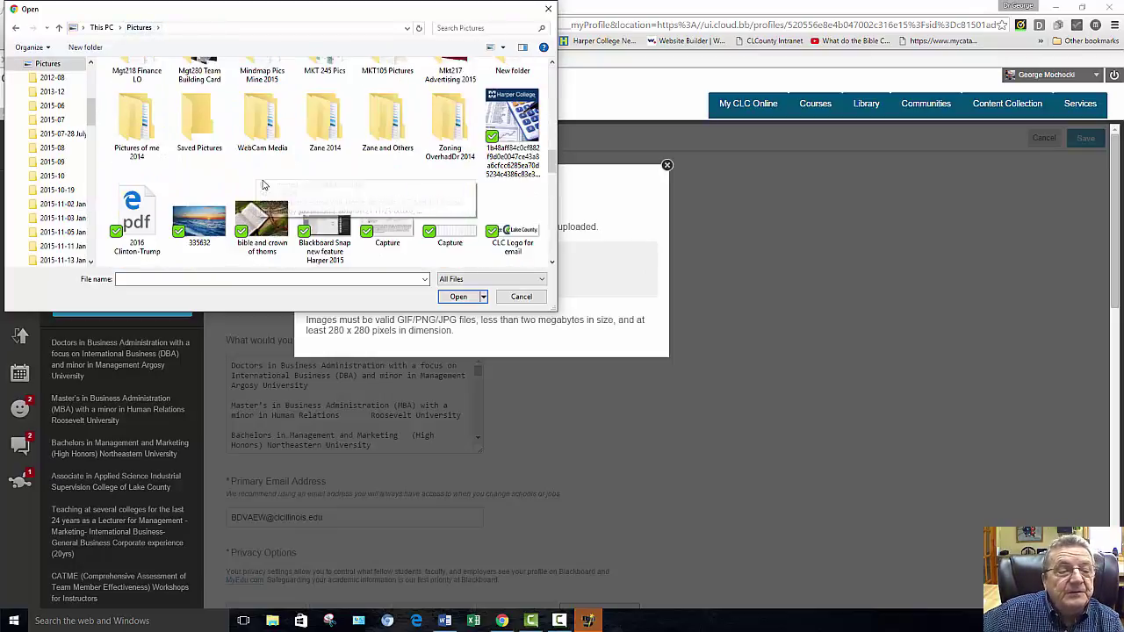
scroll(263, 184, "down", 3)
scroll(262, 184, "down", 2)
scroll(262, 184, "down", 3)
scroll(262, 184, "down", 3)
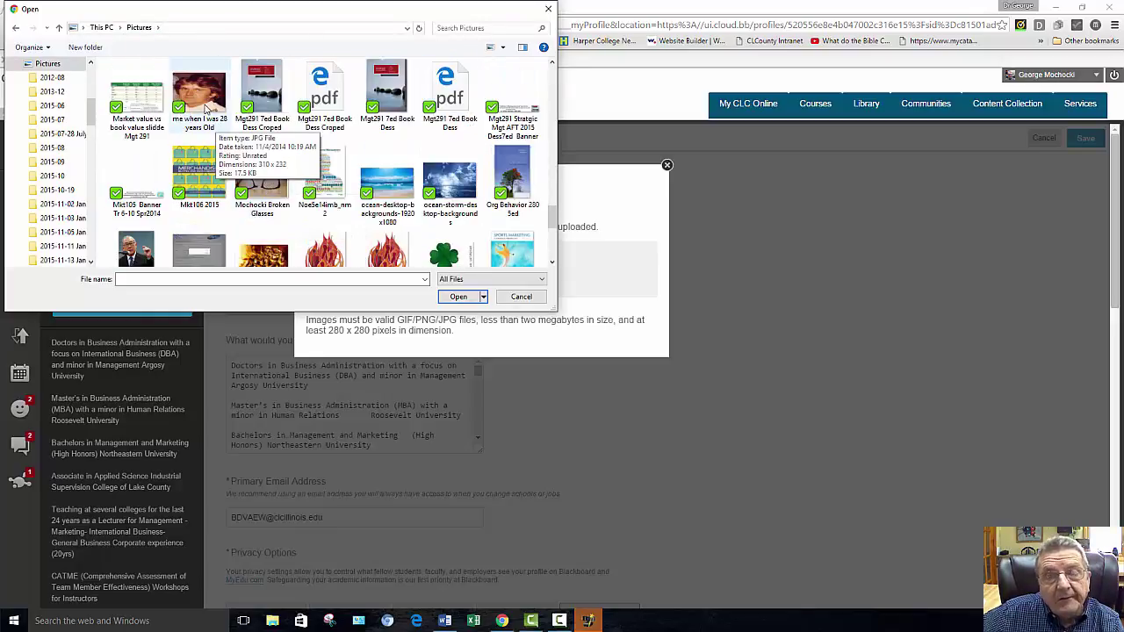
scroll(309, 201, "down", 2)
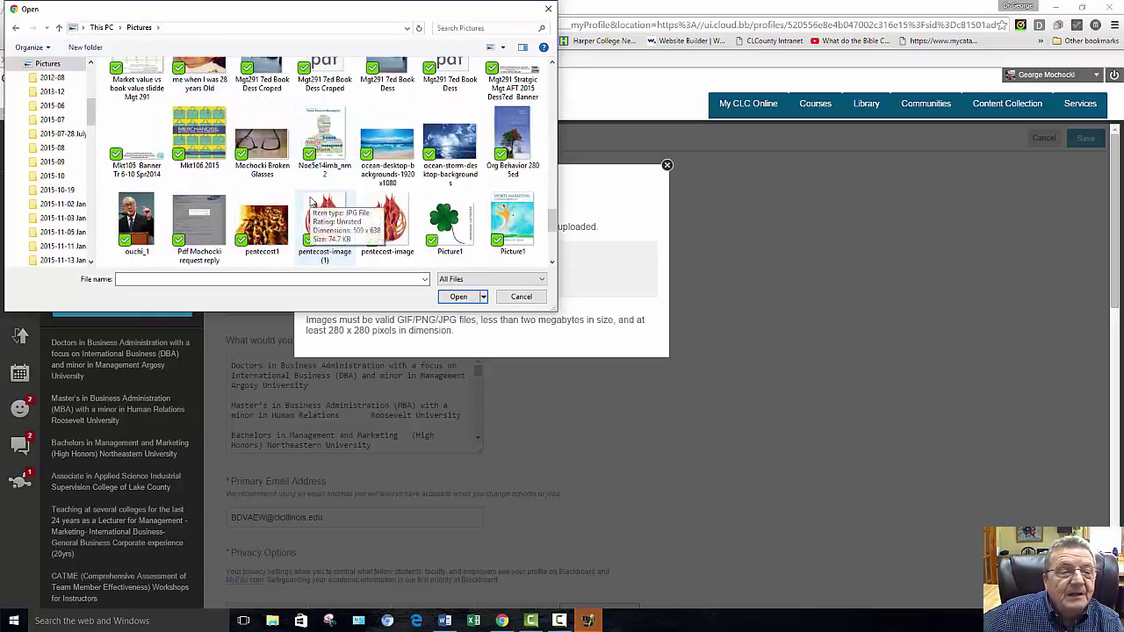
scroll(309, 201, "down", 1)
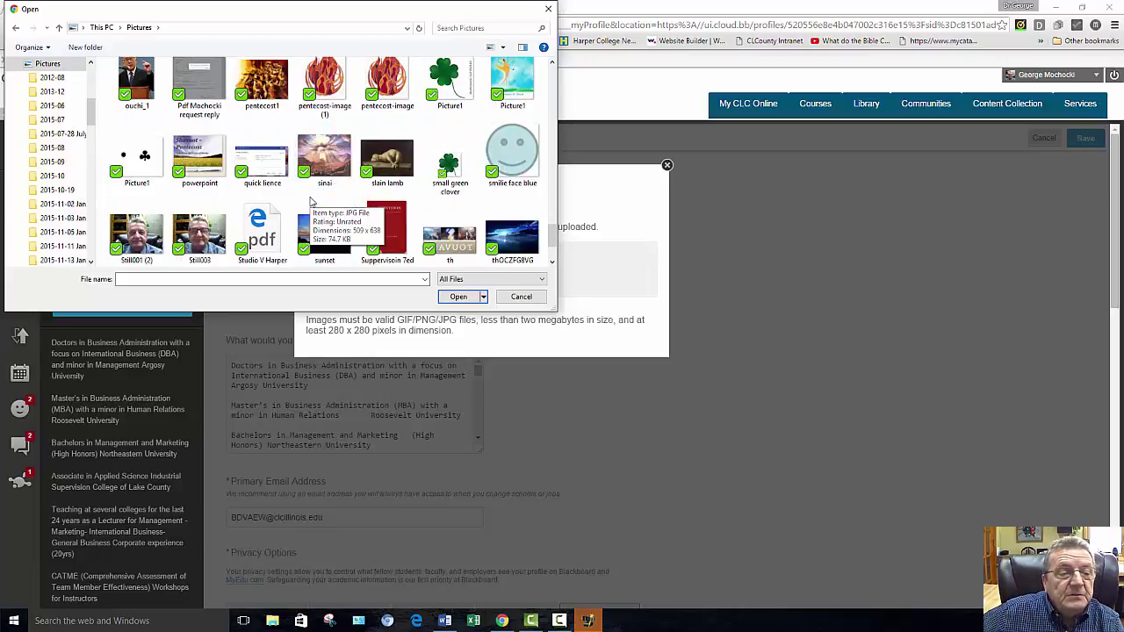
double_click(199, 235)
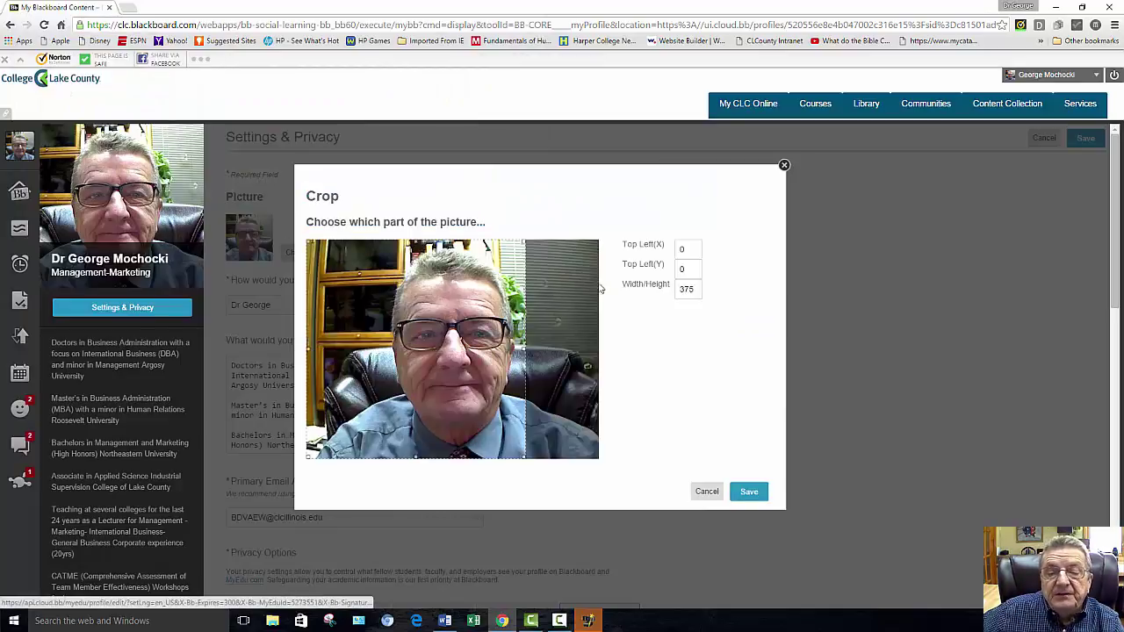
left_click_drag(408, 302, 454, 302)
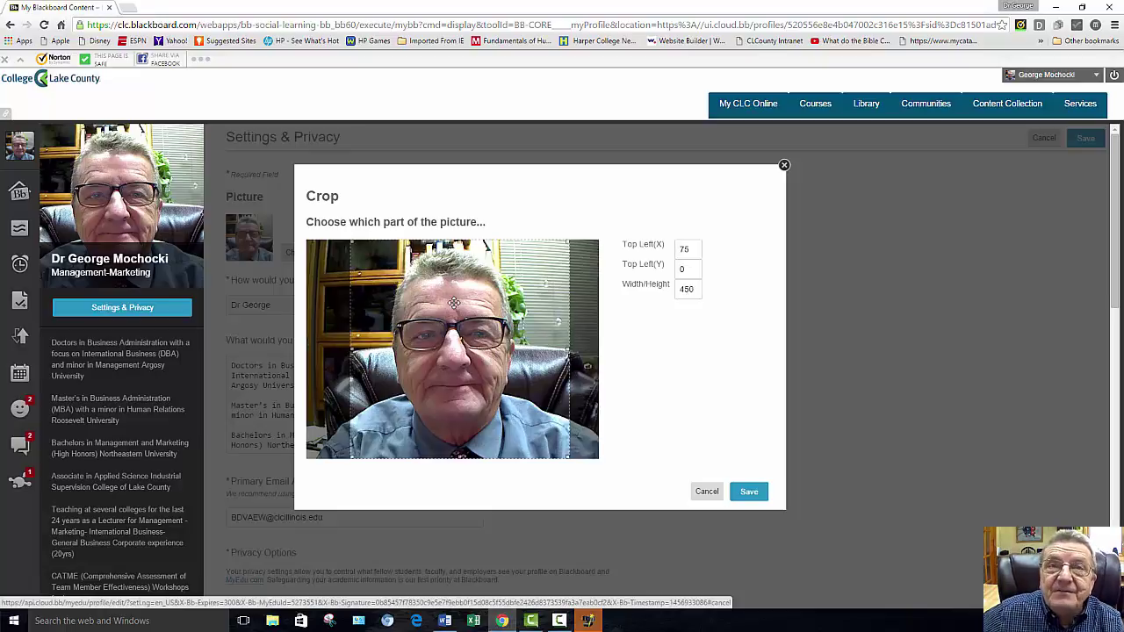
left_click(751, 493)
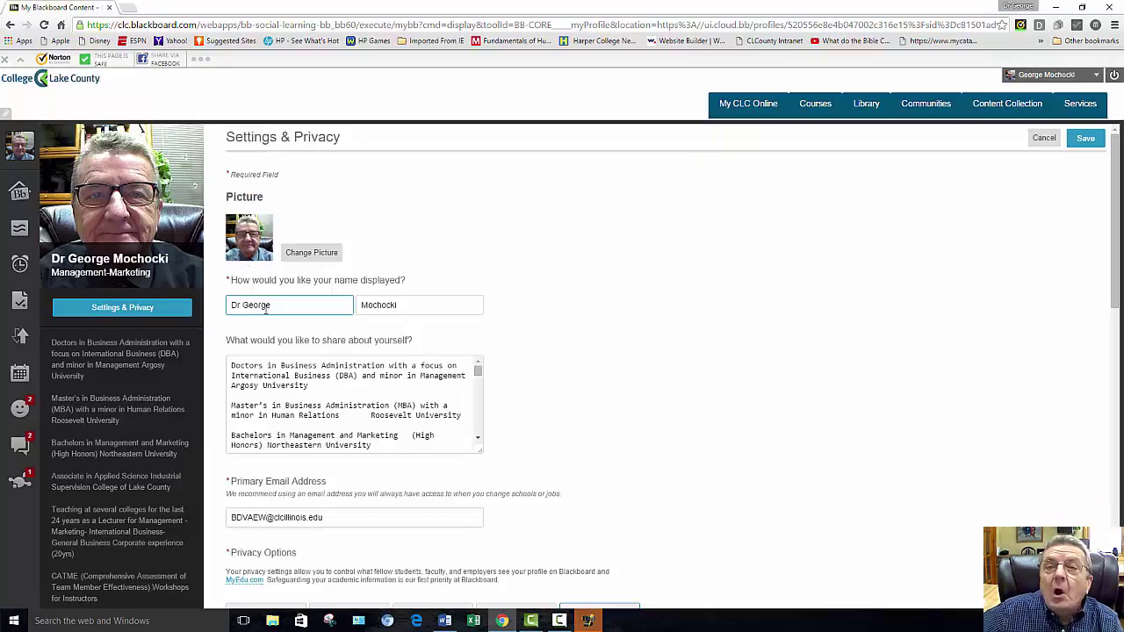
Step: Leave Privacy Options at Public and save the Settings & Privacy page
scroll(351, 351, "down", 3)
scroll(362, 378, "down", 3)
scroll(363, 378, "down", 2)
scroll(289, 284, "down", 3)
scroll(288, 284, "up", 1)
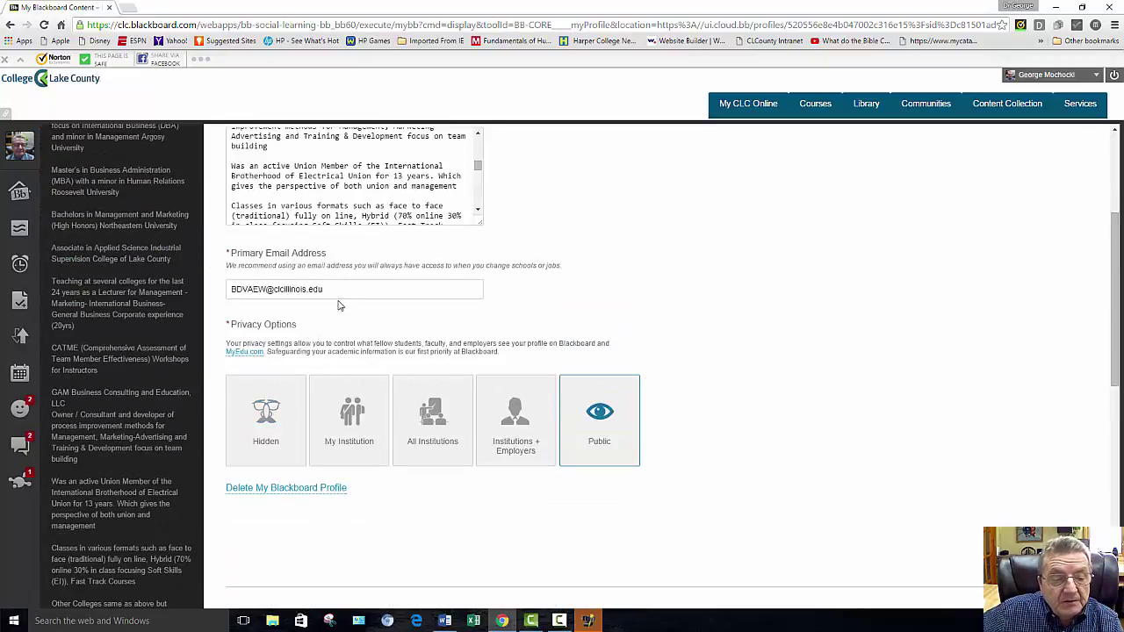
scroll(340, 305, "down", 1)
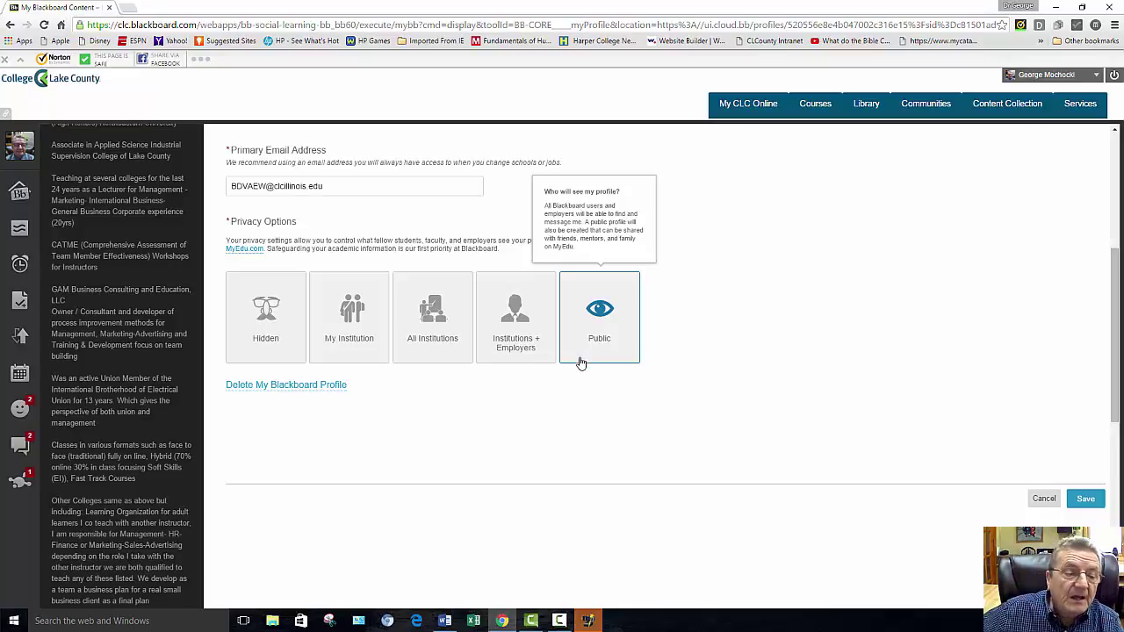
scroll(735, 389, "up", 1)
scroll(728, 372, "up", 1)
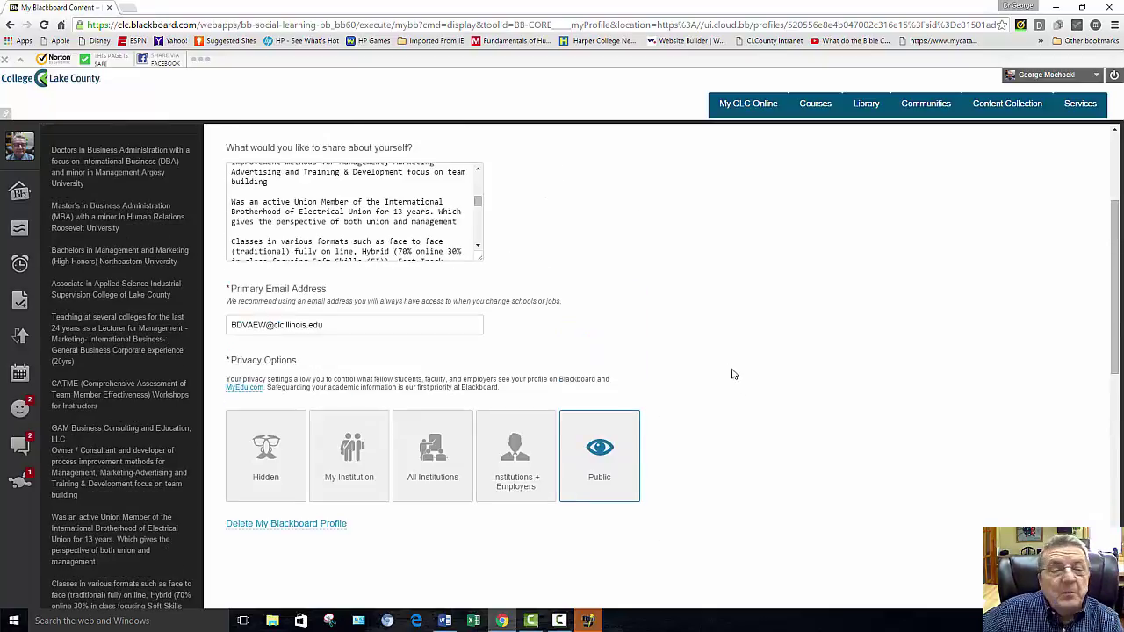
scroll(718, 375, "up", 2)
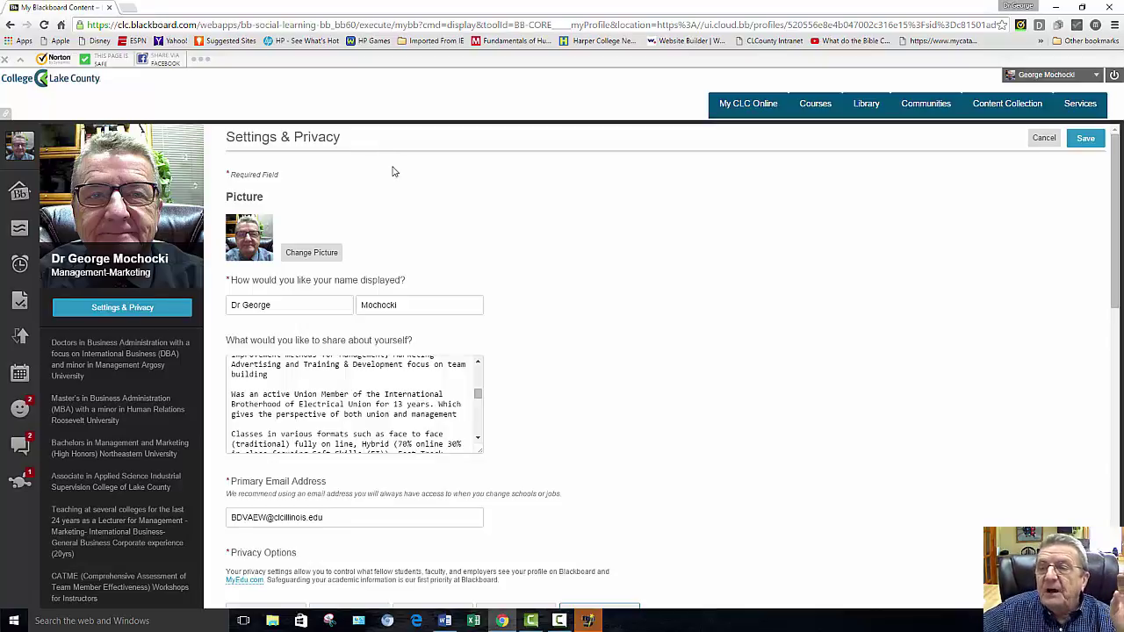
scroll(371, 333, "down", 2)
scroll(386, 369, "down", 3)
scroll(1104, 396, "down", 5)
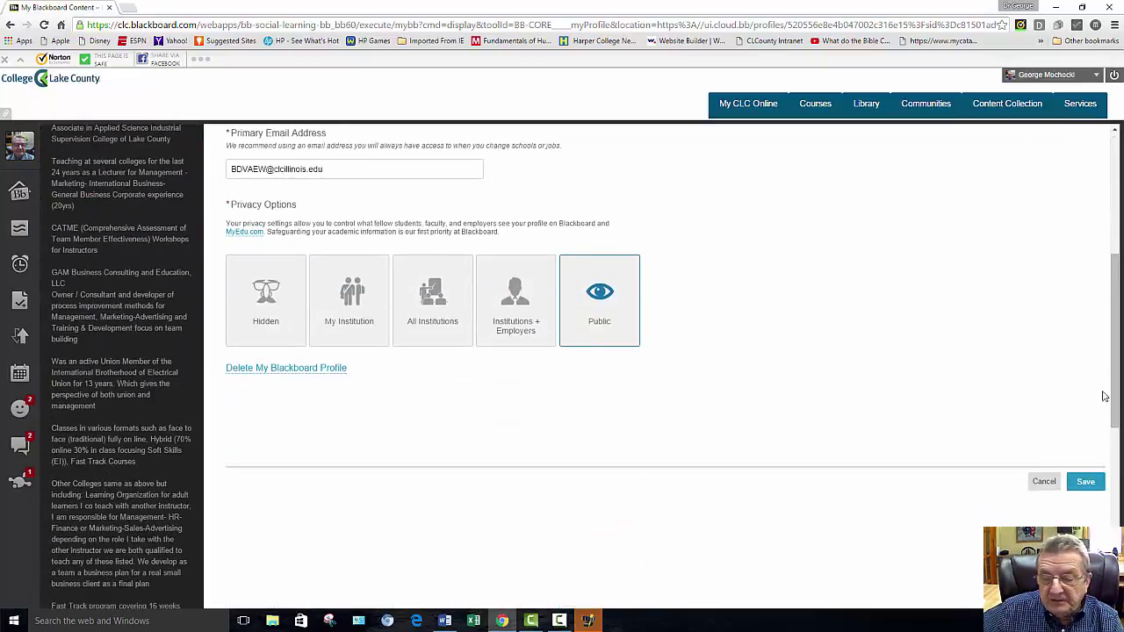
left_click(1086, 482)
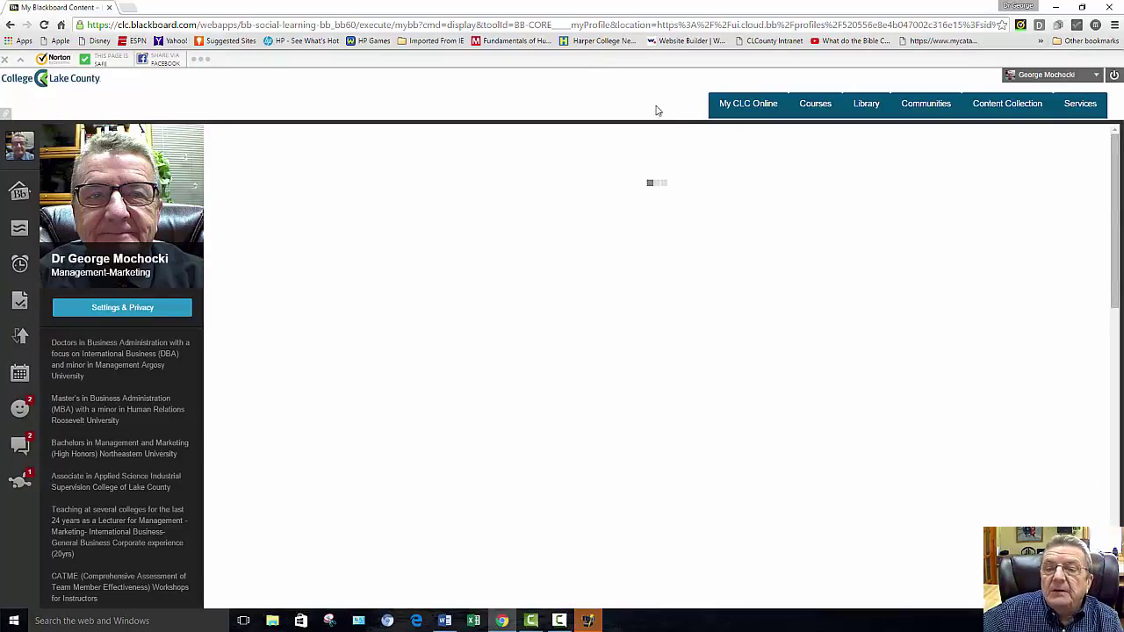
Step: View the March 2016 calendar, then return to the My CLC Online home page
left_click(727, 105)
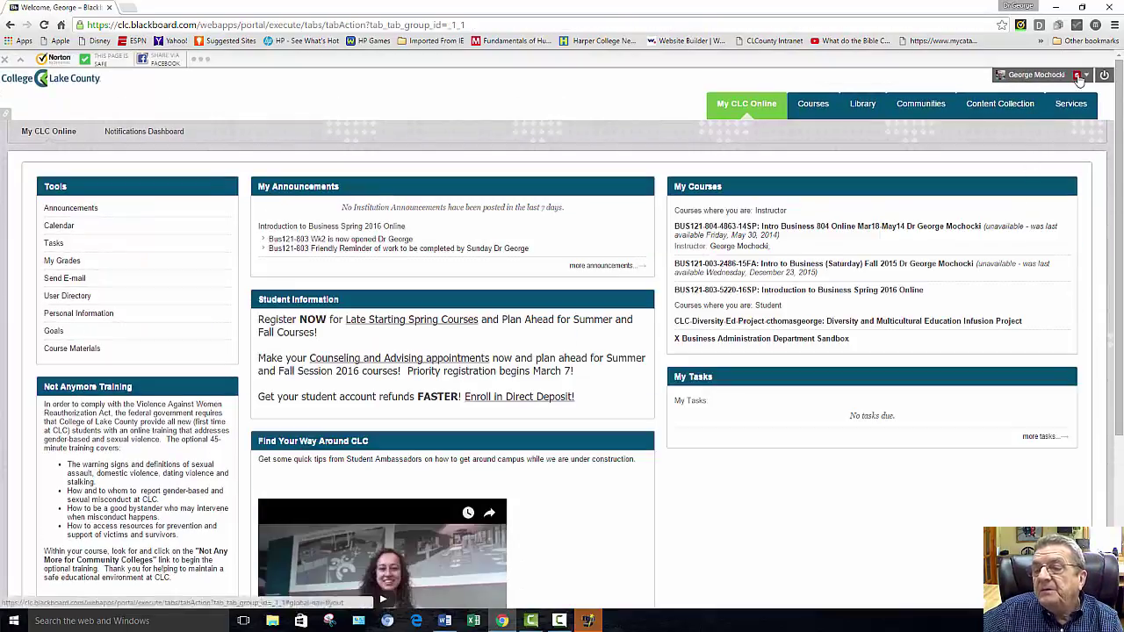
left_click(1077, 77)
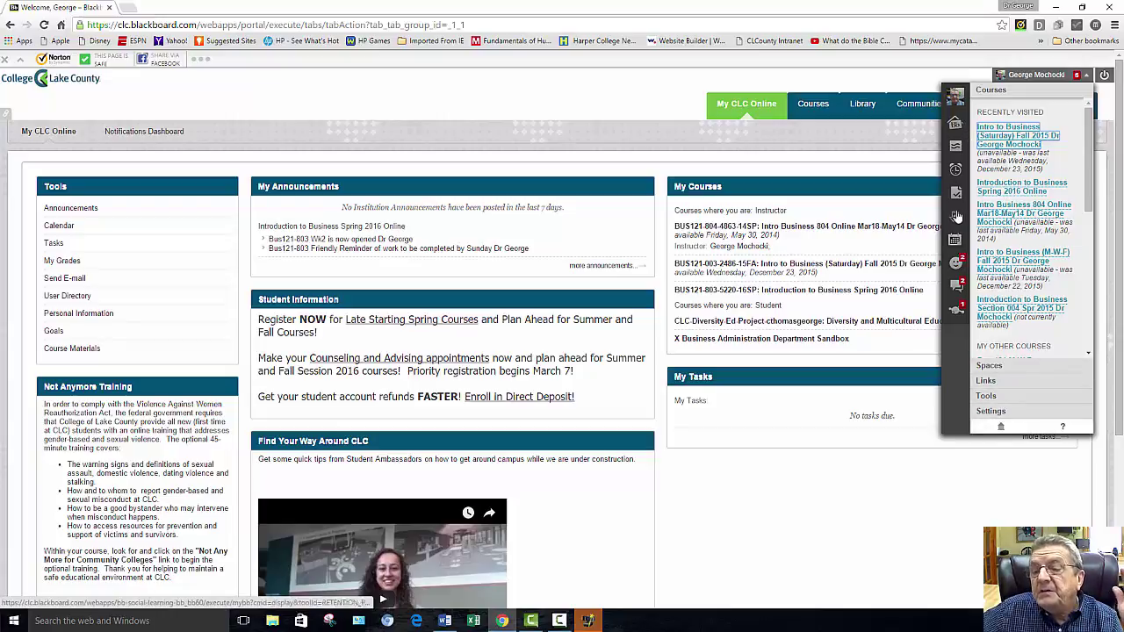
left_click(954, 246)
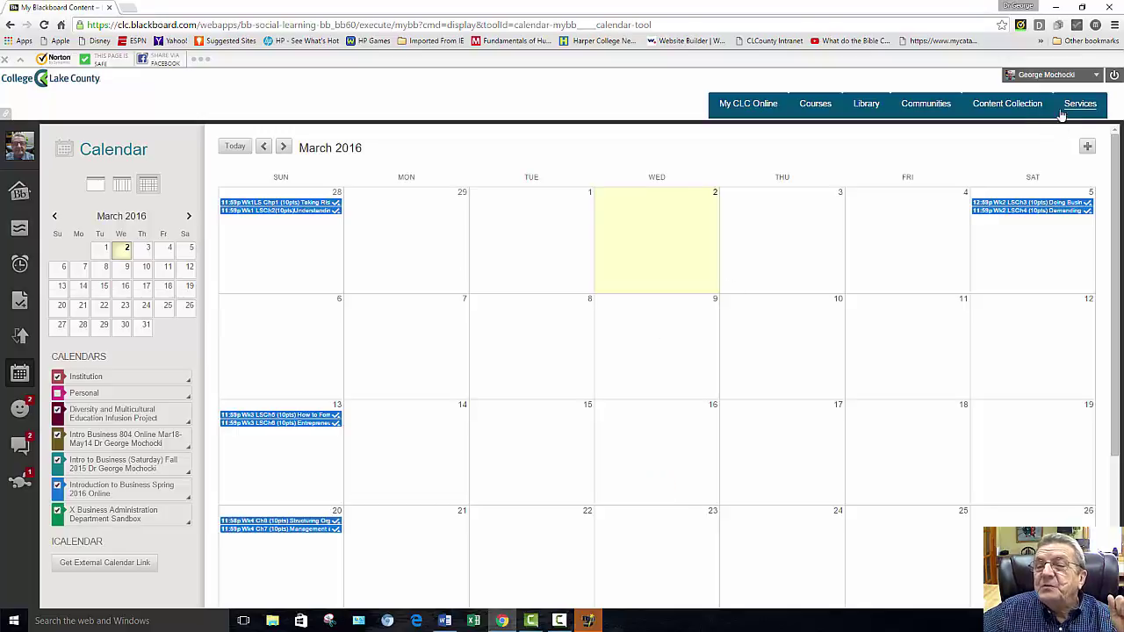
left_click(728, 105)
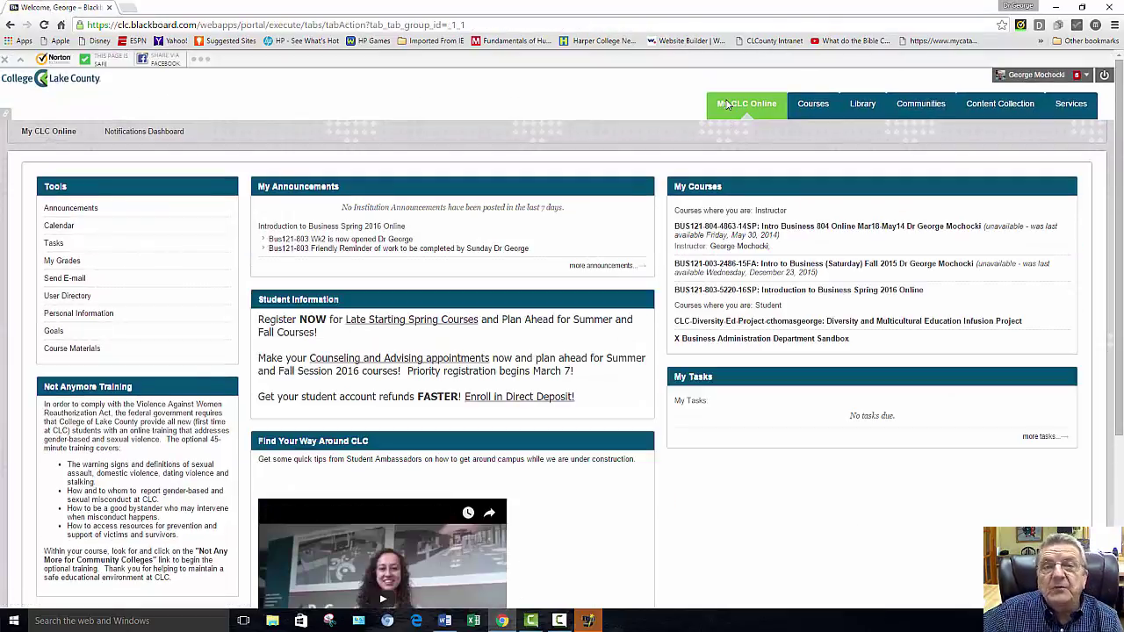